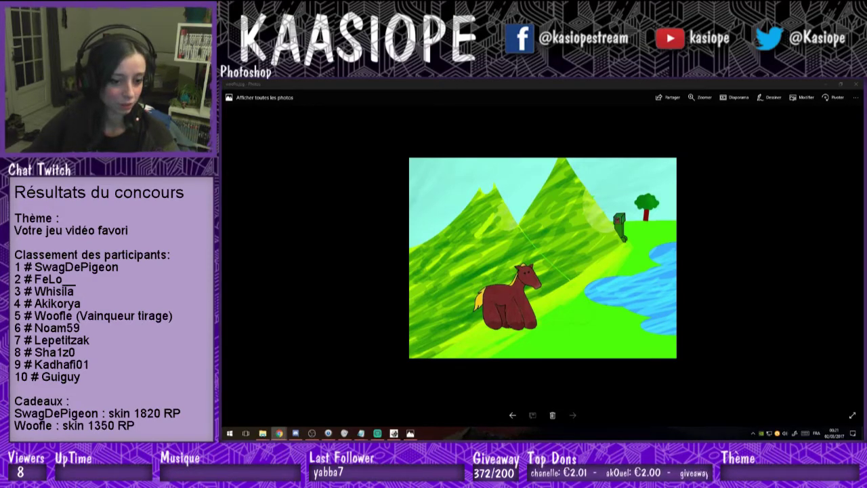
# View the Tropico drawing attached to the e-mail in the browser, and return to the photo viewer.
pyautogui.click(279, 433)
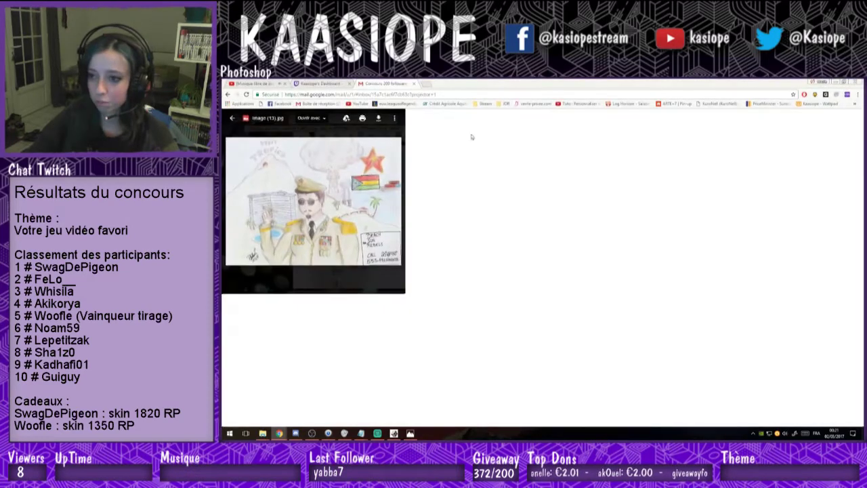
pyautogui.moveTo(262, 442)
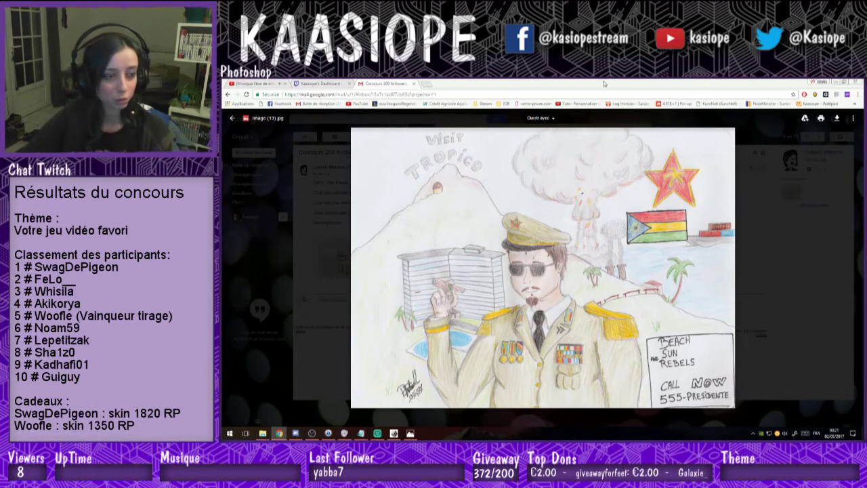
pyautogui.hotkey('alt', 'Tab')
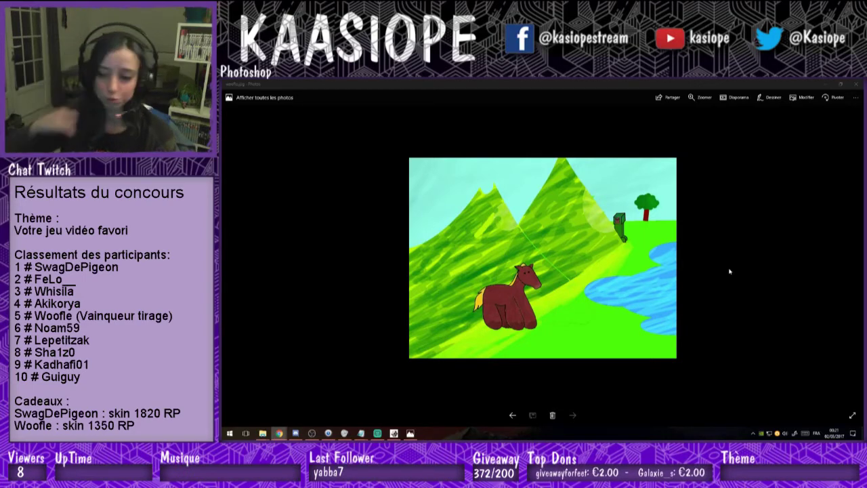
# Close the woofle.jpg photo and bring the "critère concours dessin" note up beside the drawings folder window.
pyautogui.moveTo(445, 83); pyautogui.dragTo(687, 98)
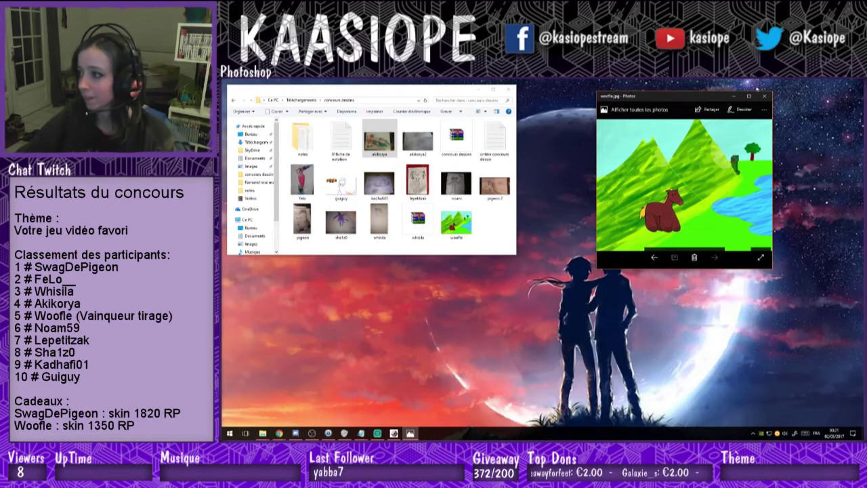
pyautogui.click(765, 97)
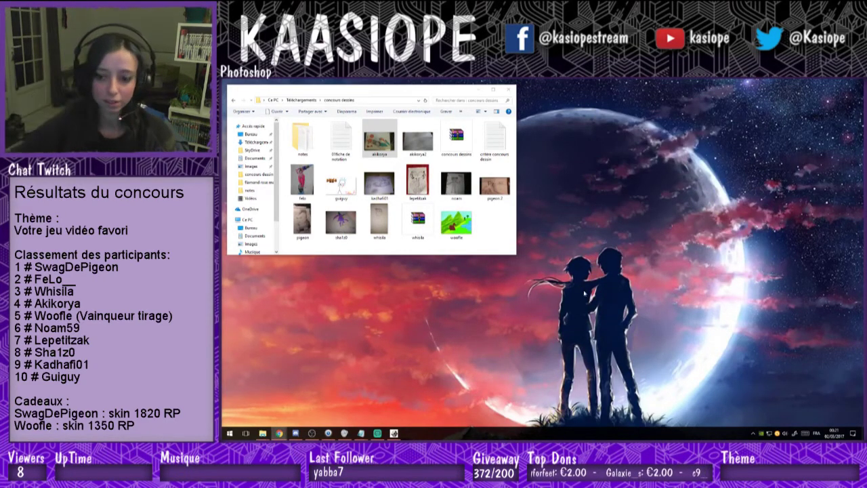
pyautogui.hotkey('alt', 'Tab')
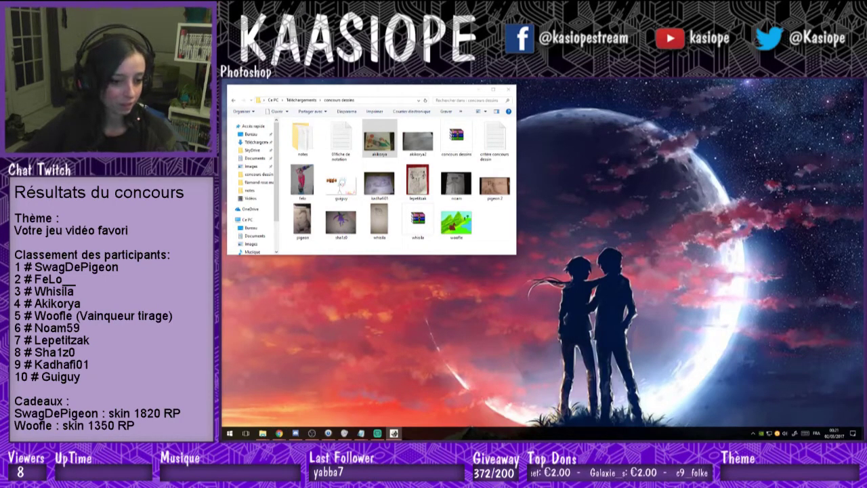
pyautogui.hotkey('alt', 'Tab')
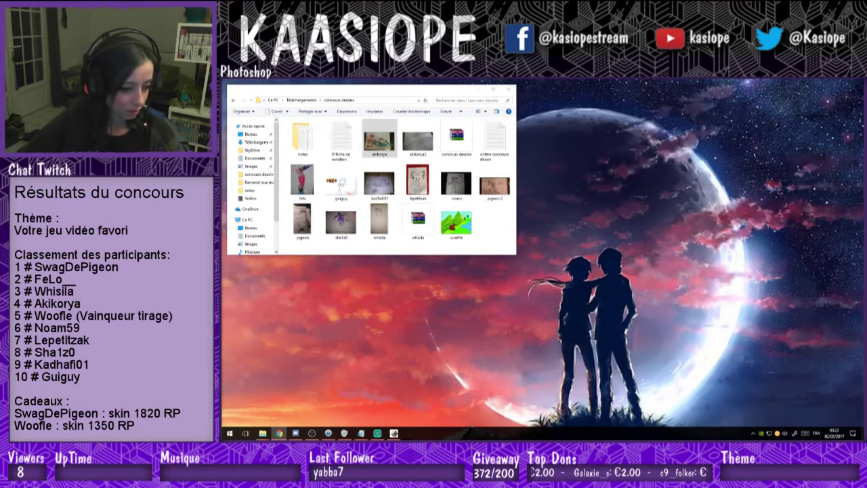
pyautogui.hotkey('alt', 'Tab')
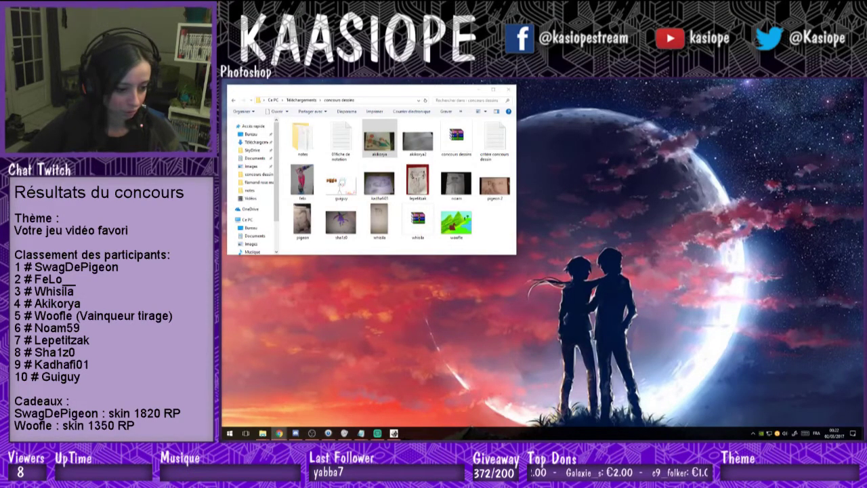
pyautogui.hotkey('alt', 'Tab')
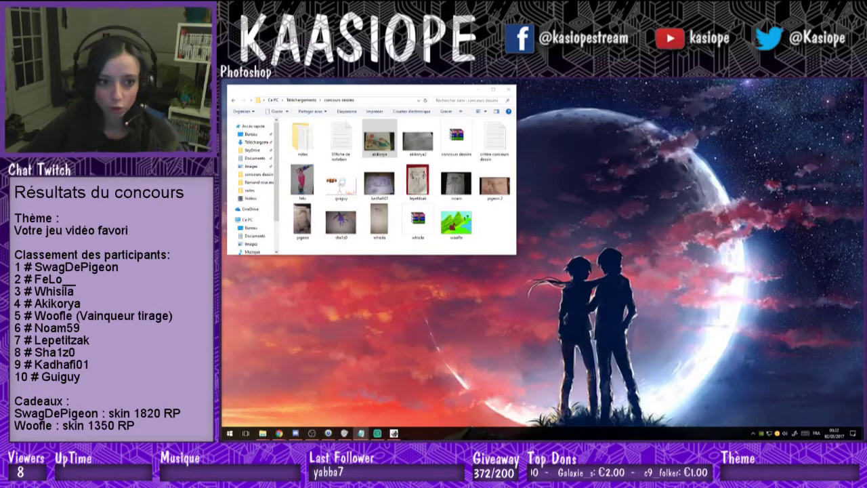
pyautogui.hotkey('alt', 'Tab')
pyautogui.moveTo(630, 105); pyautogui.dragTo(607, 179)
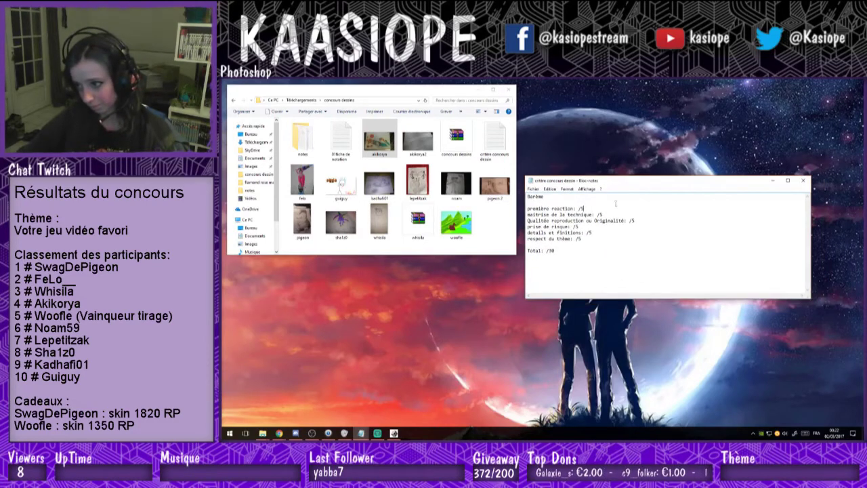
pyautogui.click(486, 111)
pyautogui.click(511, 99)
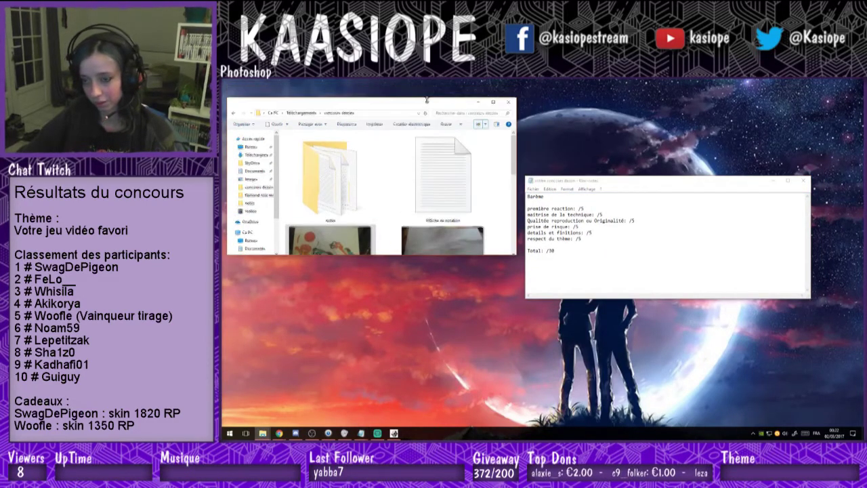
pyautogui.moveTo(437, 91); pyautogui.dragTo(223, 144)
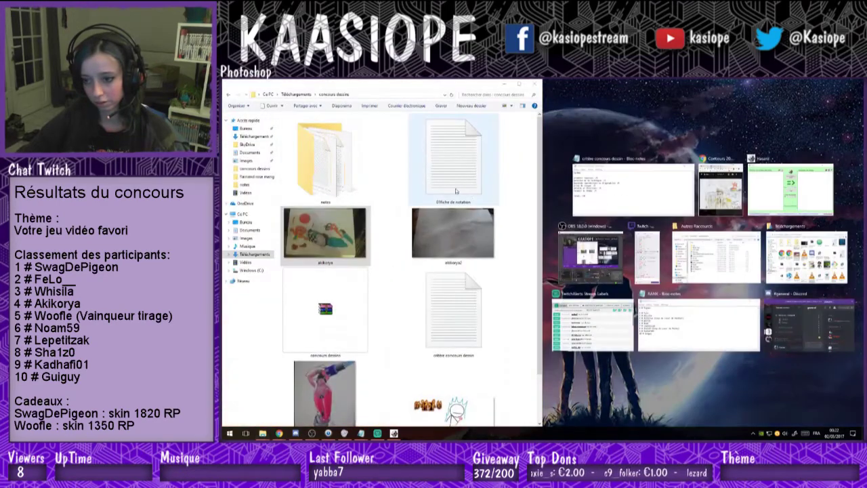
pyautogui.moveTo(407, 86); pyautogui.dragTo(408, 117)
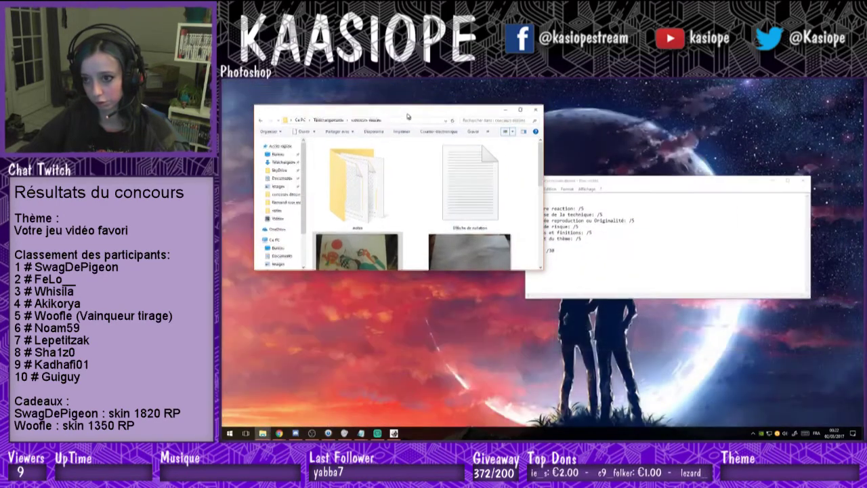
pyautogui.click(507, 131)
pyautogui.click(529, 145)
# Line up the drawings folder window and the criteria note side by side, and shrink the note to fit its text.
pyautogui.moveTo(477, 111); pyautogui.dragTo(444, 85)
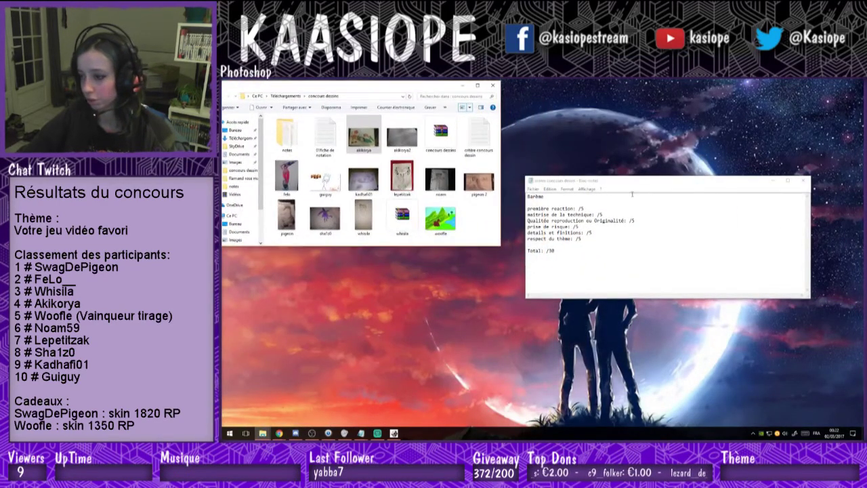
pyautogui.moveTo(631, 184); pyautogui.dragTo(634, 163)
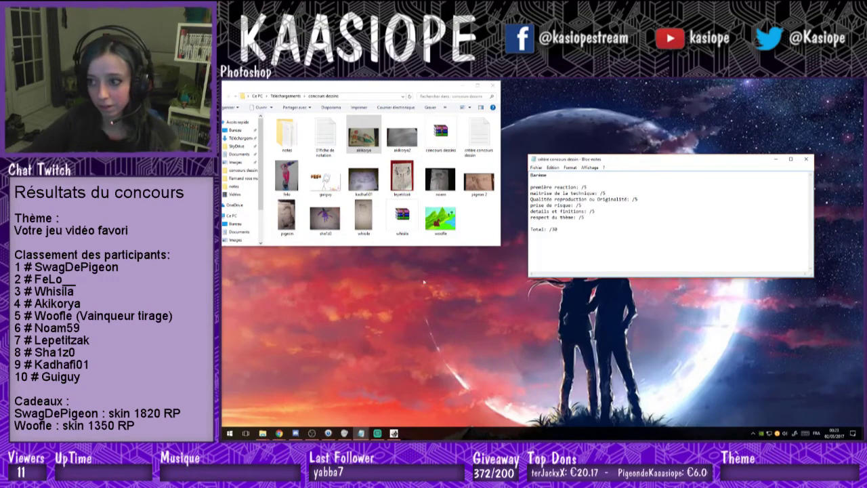
pyautogui.moveTo(650, 159); pyautogui.dragTo(651, 100)
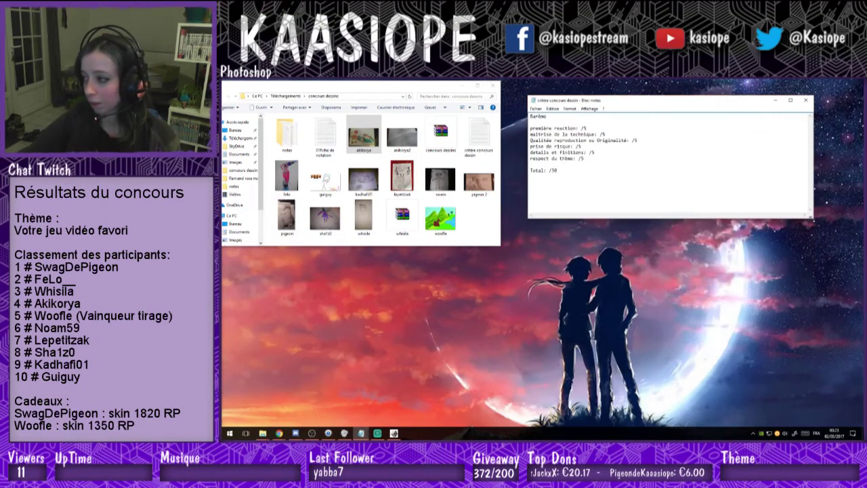
pyautogui.moveTo(813, 219); pyautogui.dragTo(652, 209)
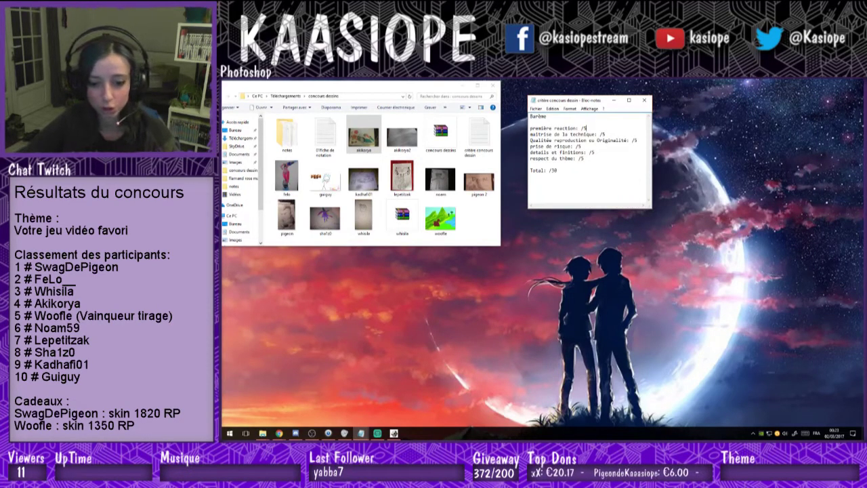
# Bring up the RANK note, place it below the criteria note and narrow it to fit its text.
pyautogui.hotkey('alt', 'Tab')
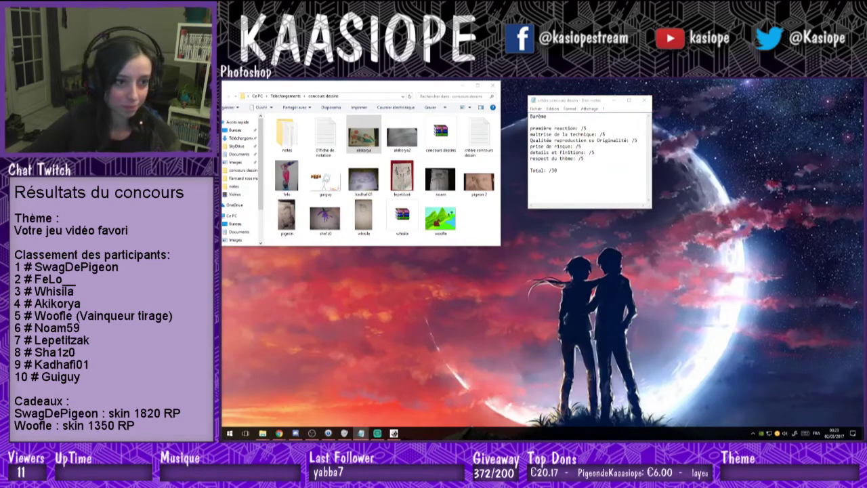
pyautogui.moveTo(468, 339); pyautogui.dragTo(605, 231)
pyautogui.moveTo(801, 348); pyautogui.dragTo(665, 349)
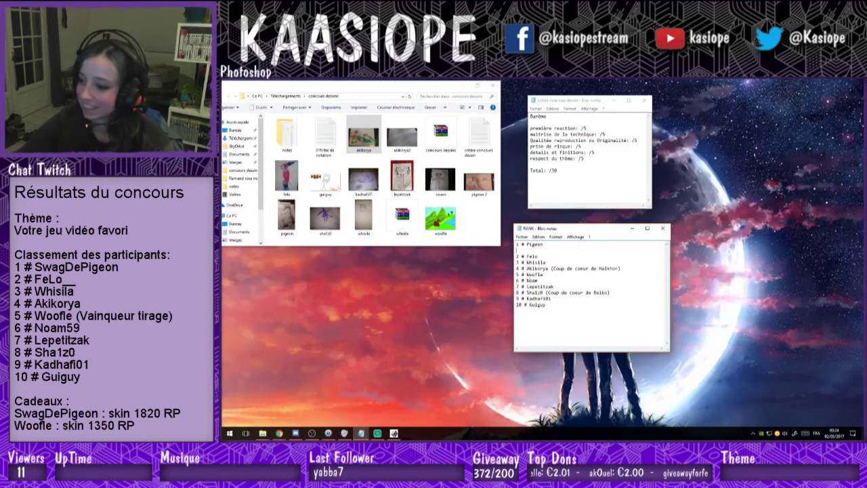
# Bring up the Hasard draw program below the drawings folder and set the RANK note apart from it.
pyautogui.hotkey('alt', 'Tab')
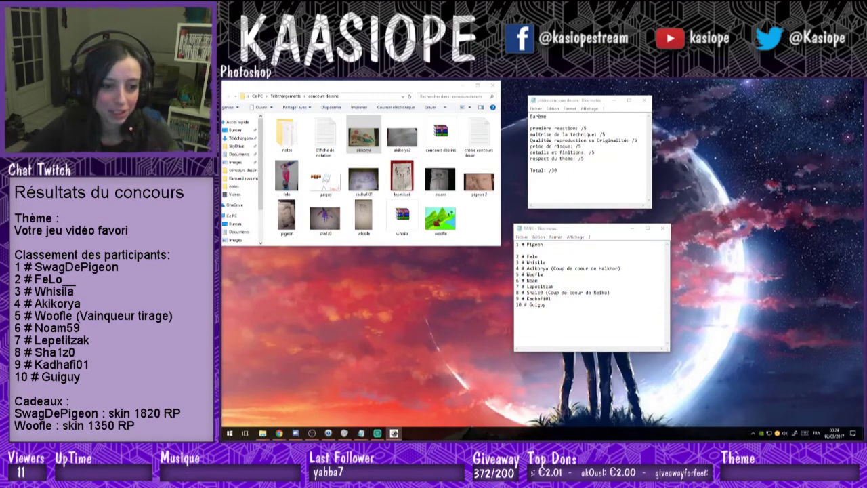
pyautogui.moveTo(429, 222); pyautogui.dragTo(358, 253)
pyautogui.hotkey('alt', 'Tab')
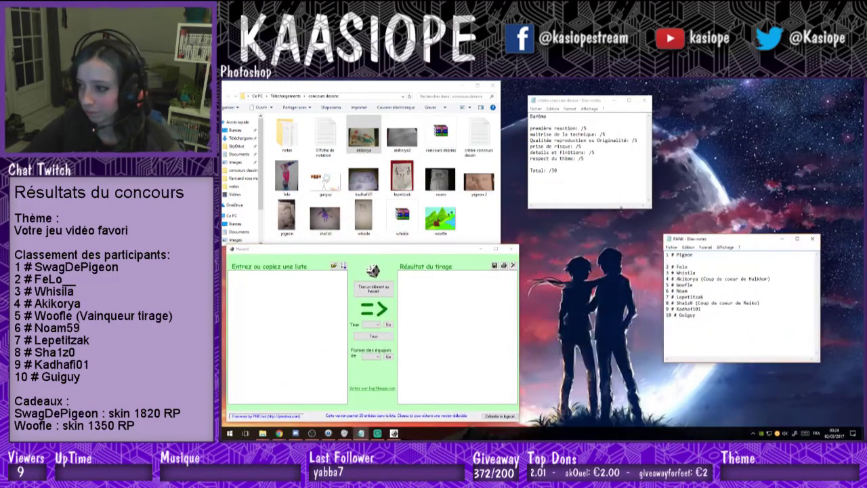
# Copy ranking entries 2 to 10 from the RANK note into Hasard's input list and draw one entry at random.
pyautogui.moveTo(700, 317); pyautogui.dragTo(666, 266)
pyautogui.hotkey('ctrl', 'c')
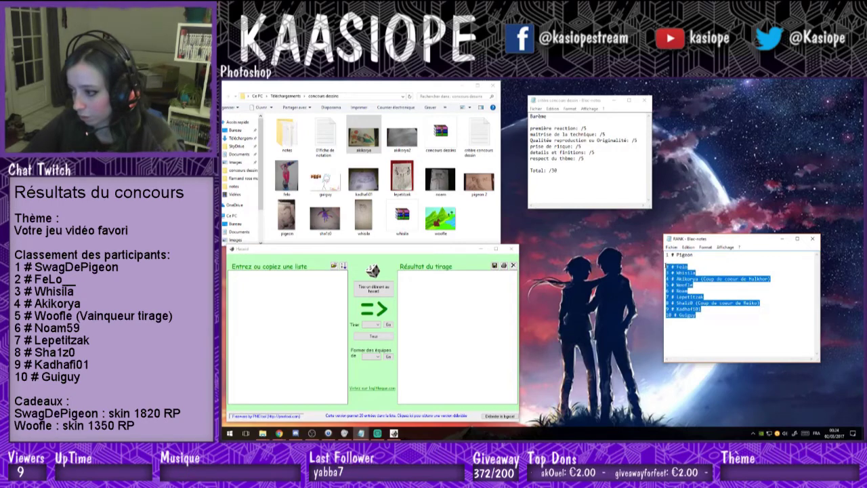
pyautogui.click(312, 332)
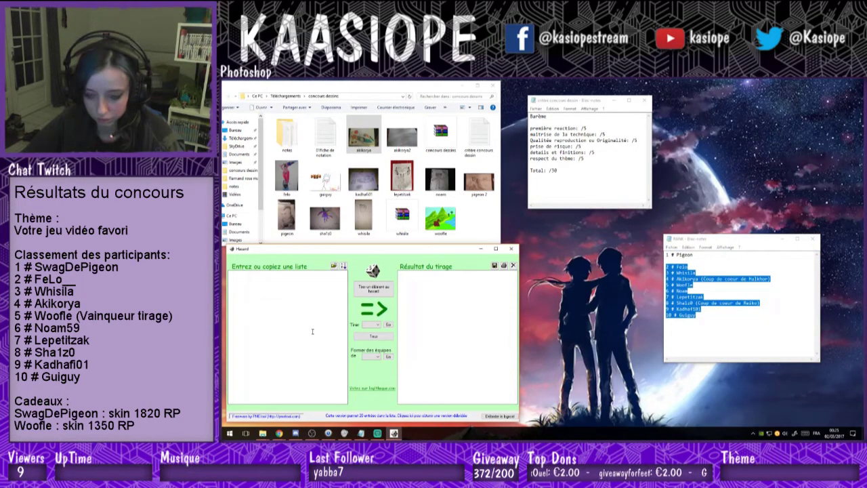
pyautogui.hotkey('ctrl', 'v')
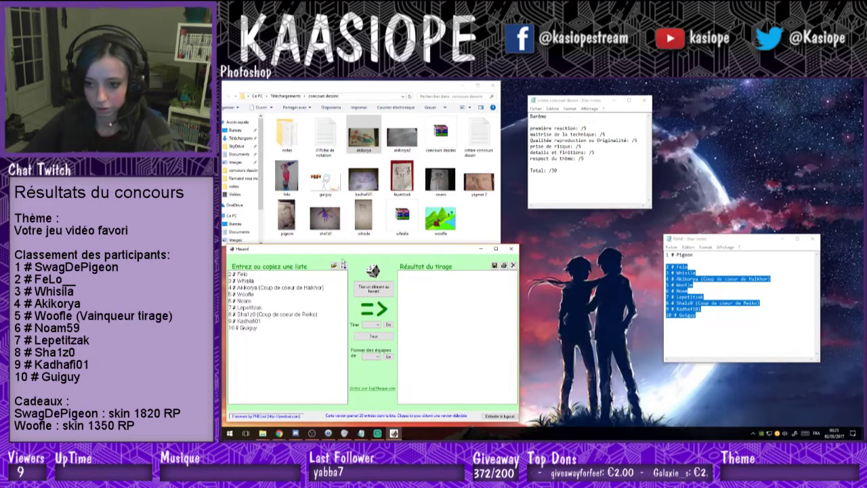
pyautogui.moveTo(342, 249); pyautogui.dragTo(446, 233)
pyautogui.click(477, 272)
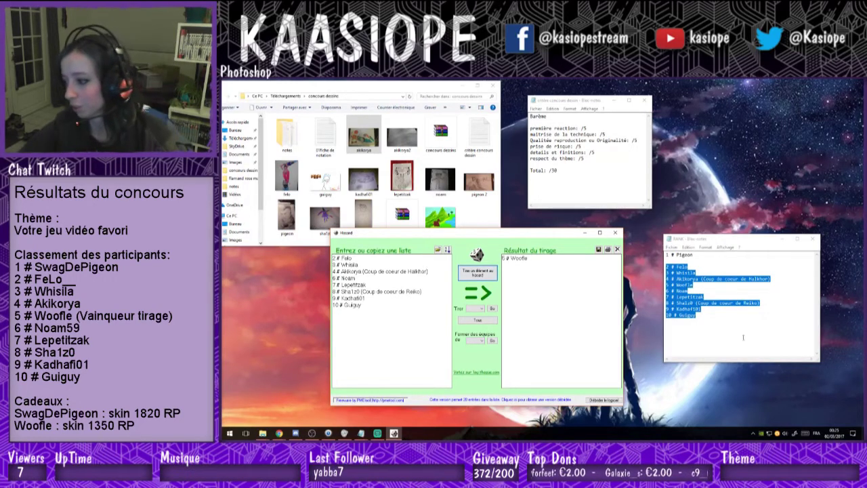
# Add "(Vainceur tirage)" after the participant ranked 5 in the RANK note.
pyautogui.click(724, 310)
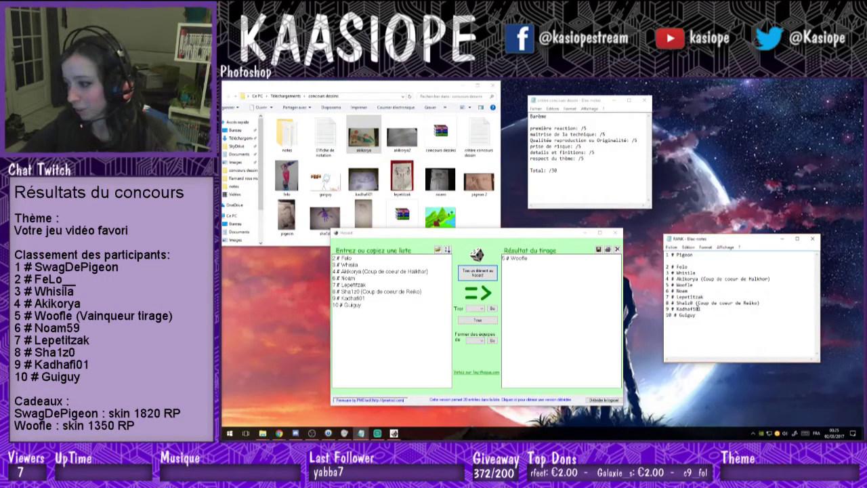
pyautogui.click(699, 285)
pyautogui.write('(')
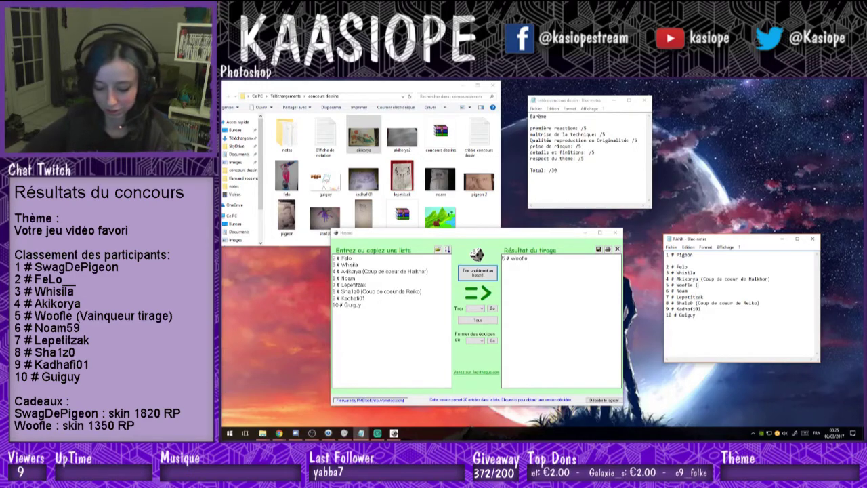
pyautogui.write('vainqueur')
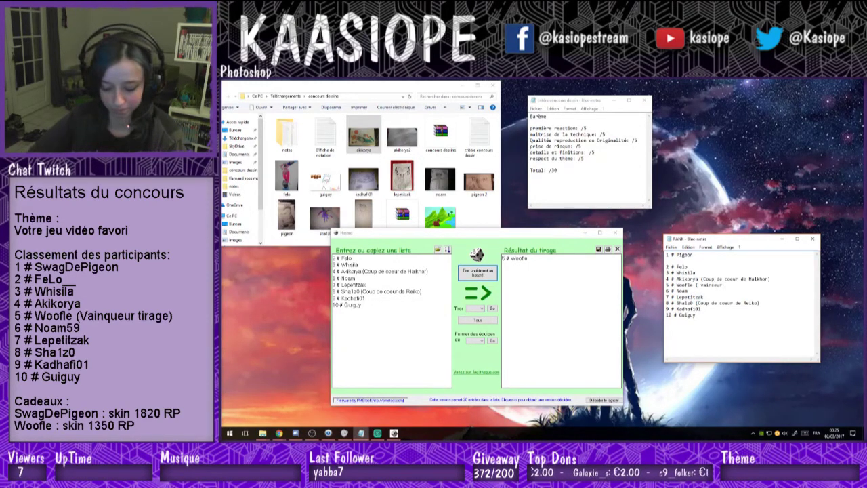
pyautogui.write(' tirage')
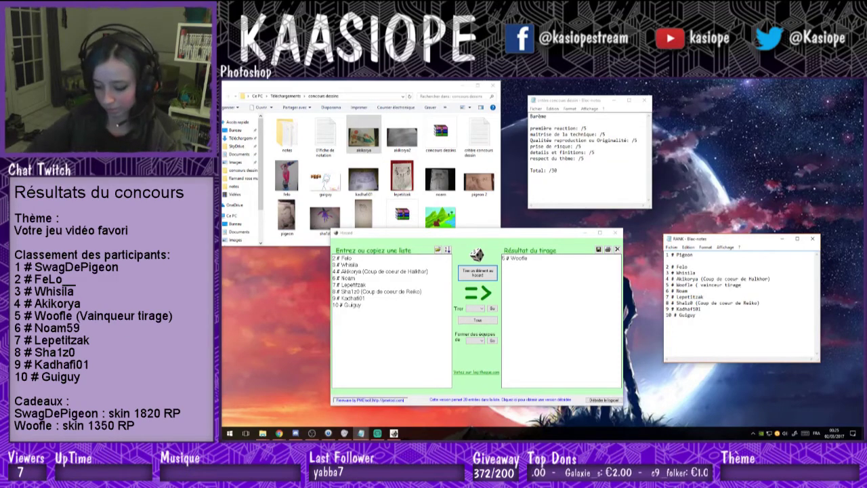
pyautogui.write(')')
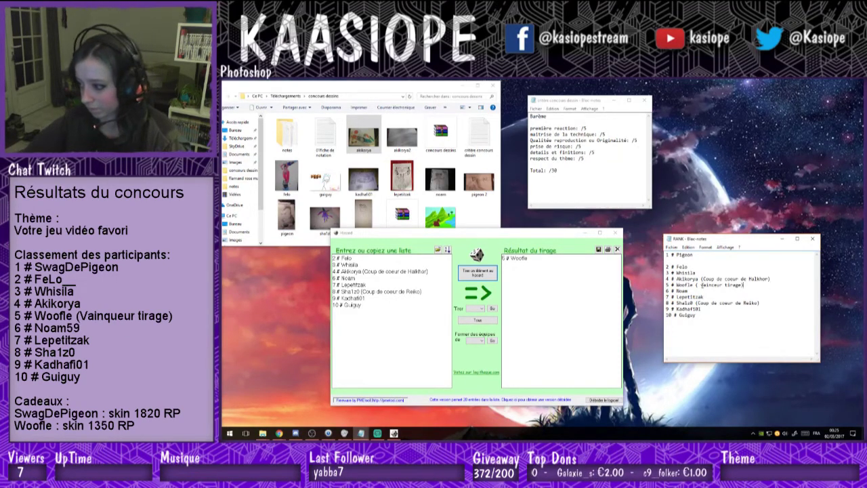
pyautogui.click(701, 285)
pyautogui.press('BackSpace')
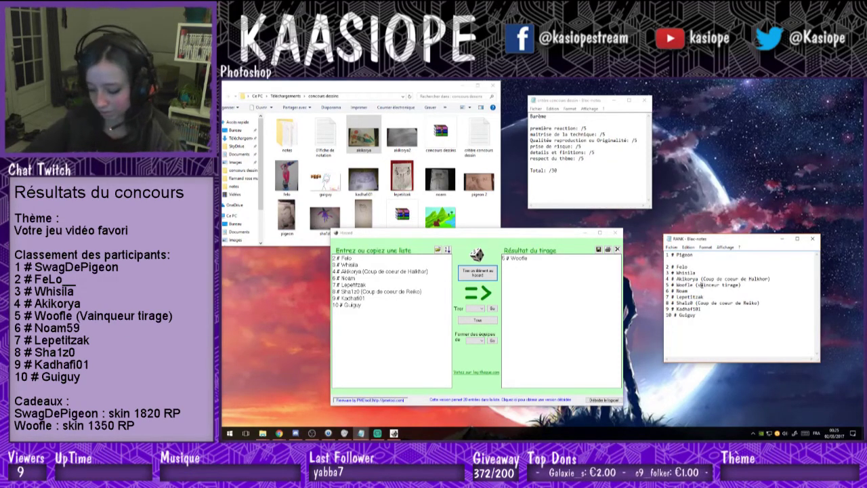
pyautogui.press('Delete')
pyautogui.write('V')
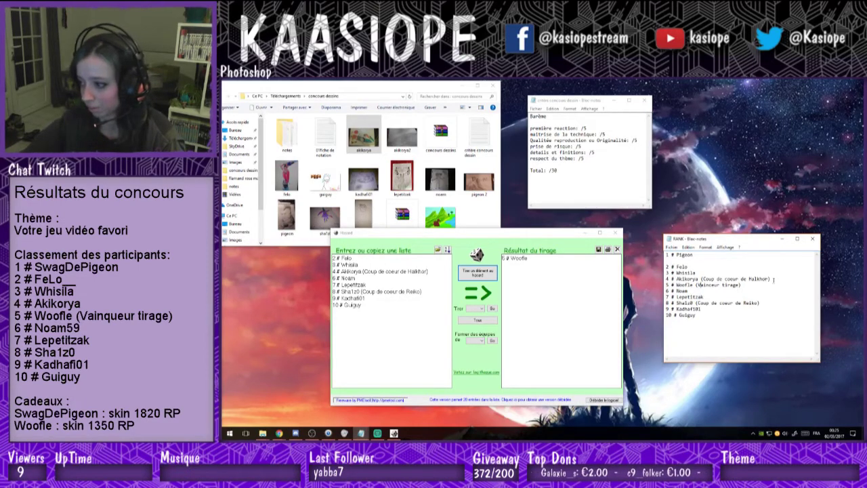
# Set the entry ranked 5 apart with a blank line before and after it in the RANK note.
pyautogui.press('Return')
pyautogui.click(751, 292)
pyautogui.press('Return')
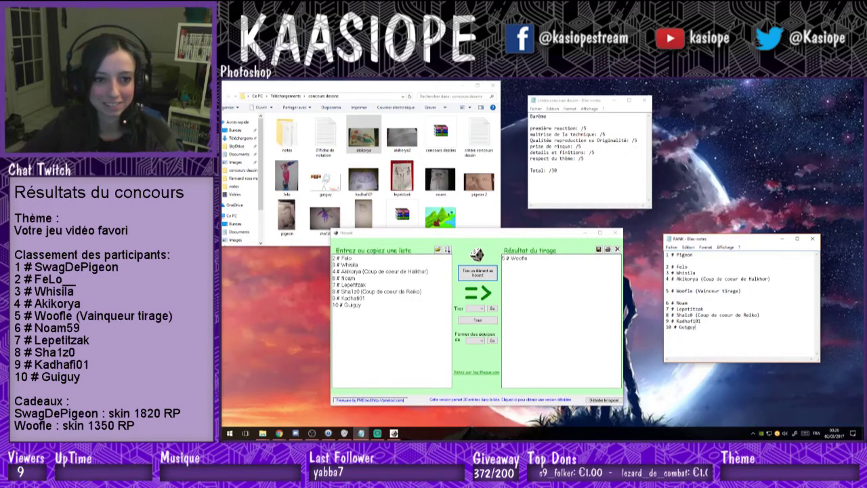
# Open the felo drawing from the contest folder and tile its viewer side by side with the folder window.
pyautogui.hotkey('alt', 'Tab')
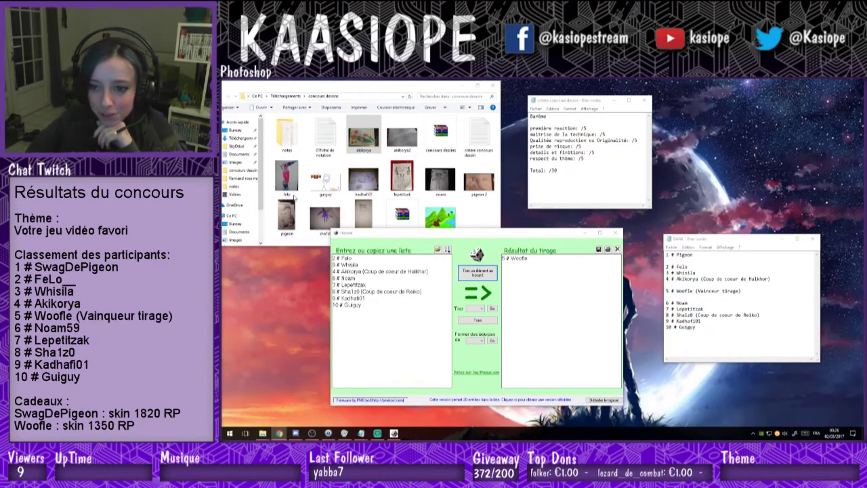
pyautogui.click(286, 178)
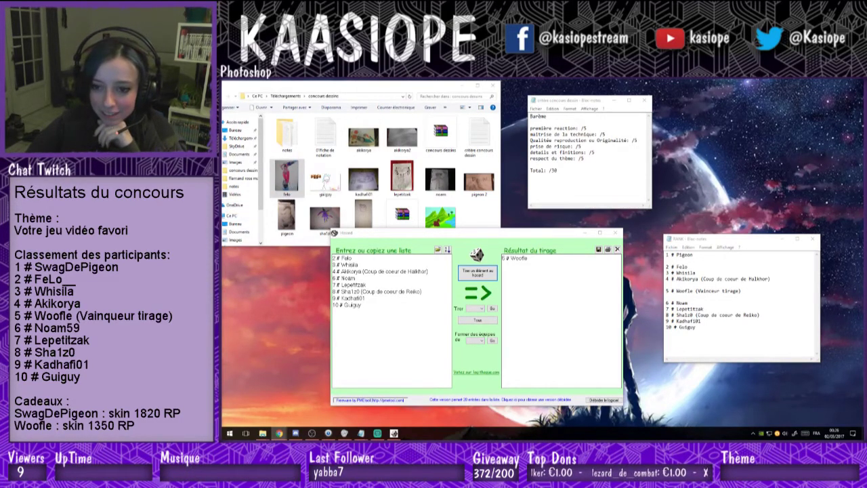
pyautogui.doubleClick(287, 181)
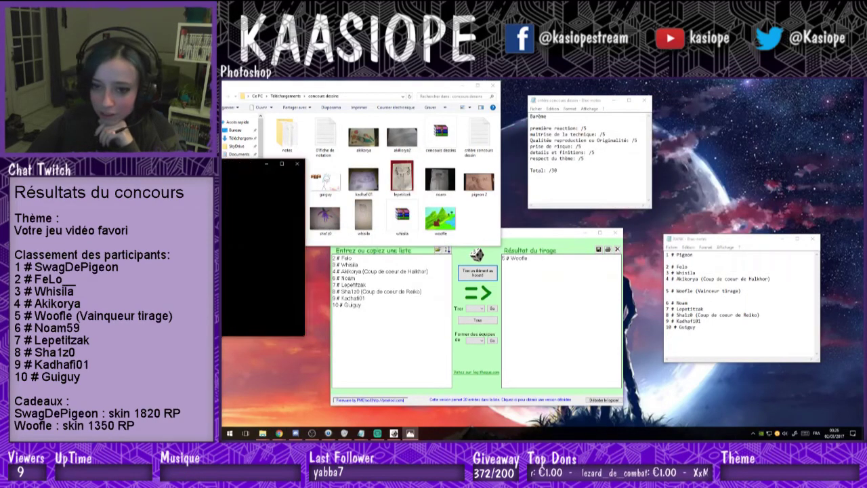
pyautogui.moveTo(353, 162)
pyautogui.mouseDown()
pyautogui.moveTo(332, 153)
pyautogui.moveTo(285, 169)
pyautogui.moveTo(222, 169)
pyautogui.mouseUp()
pyautogui.click(627, 132)
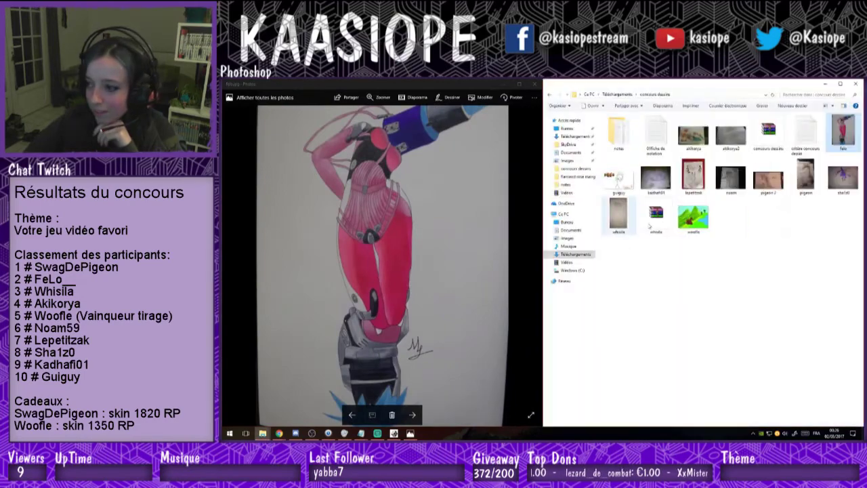
# Open the pigeon drawing from the contest folder and maximize its viewer.
pyautogui.doubleClick(807, 176)
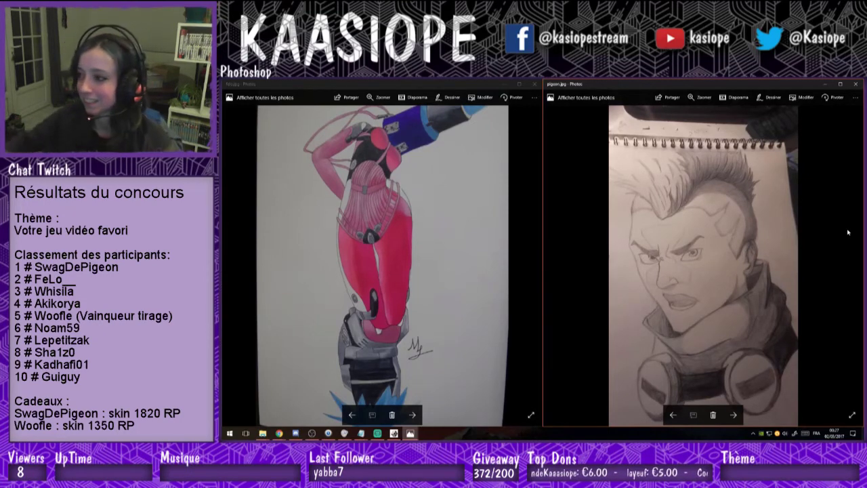
pyautogui.doubleClick(702, 89)
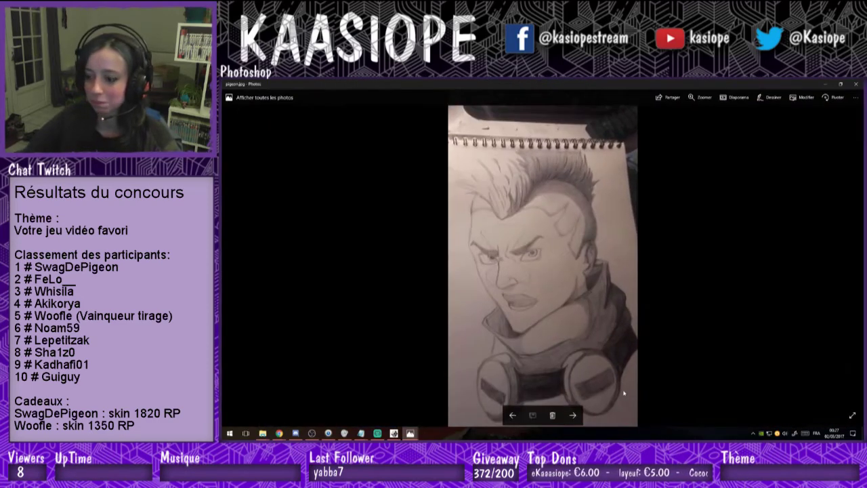